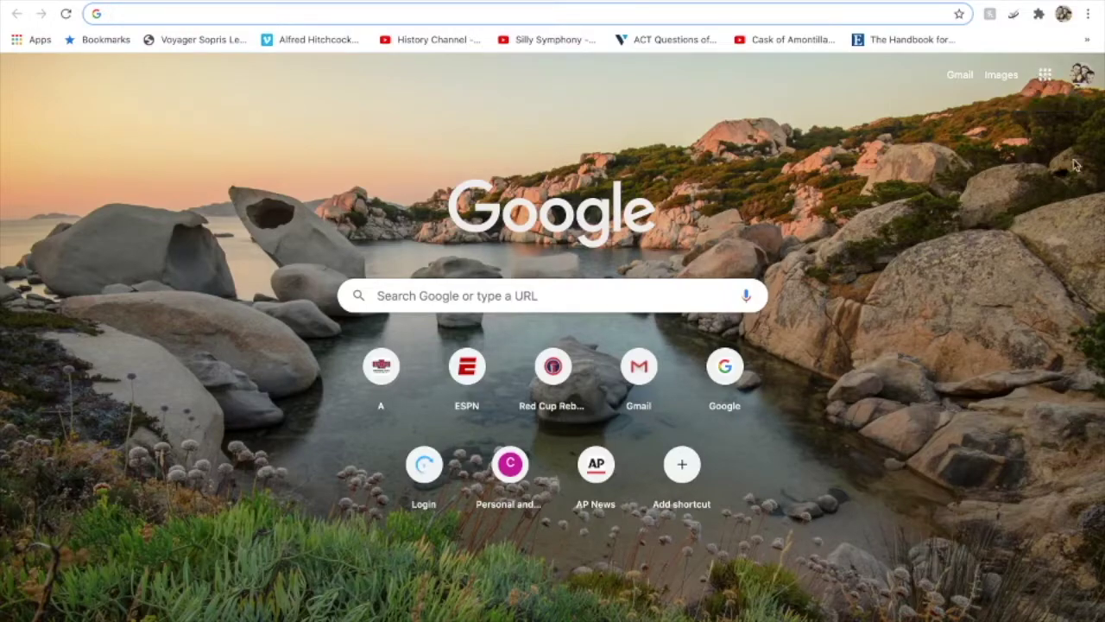
Step: Open Google Drive from the Google apps and create a blank Google Form in My Drive
click(1046, 78)
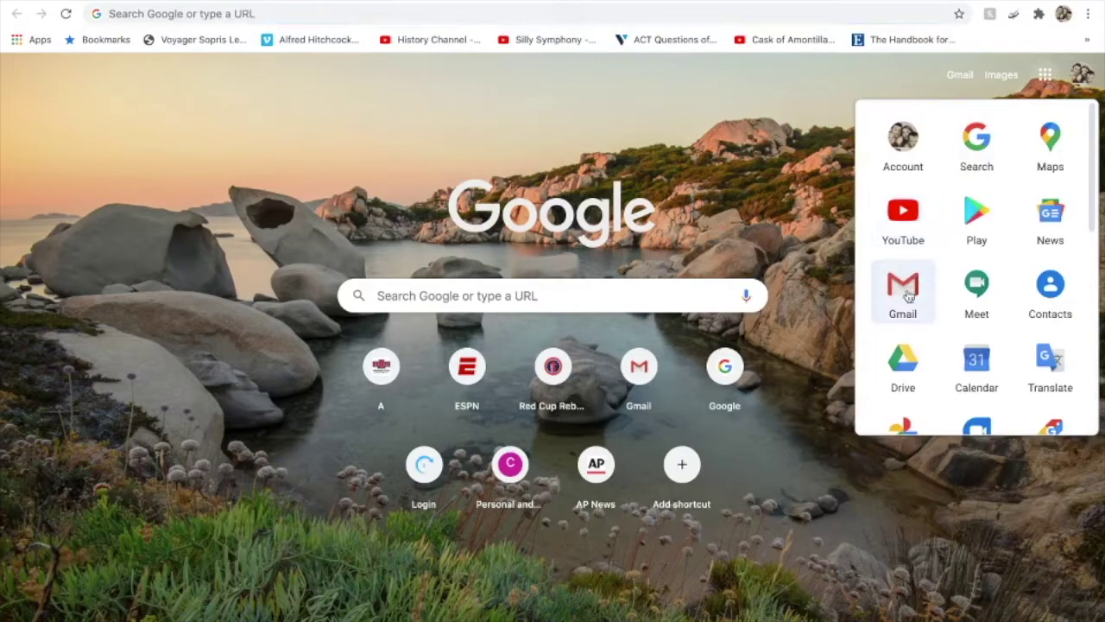
click(903, 362)
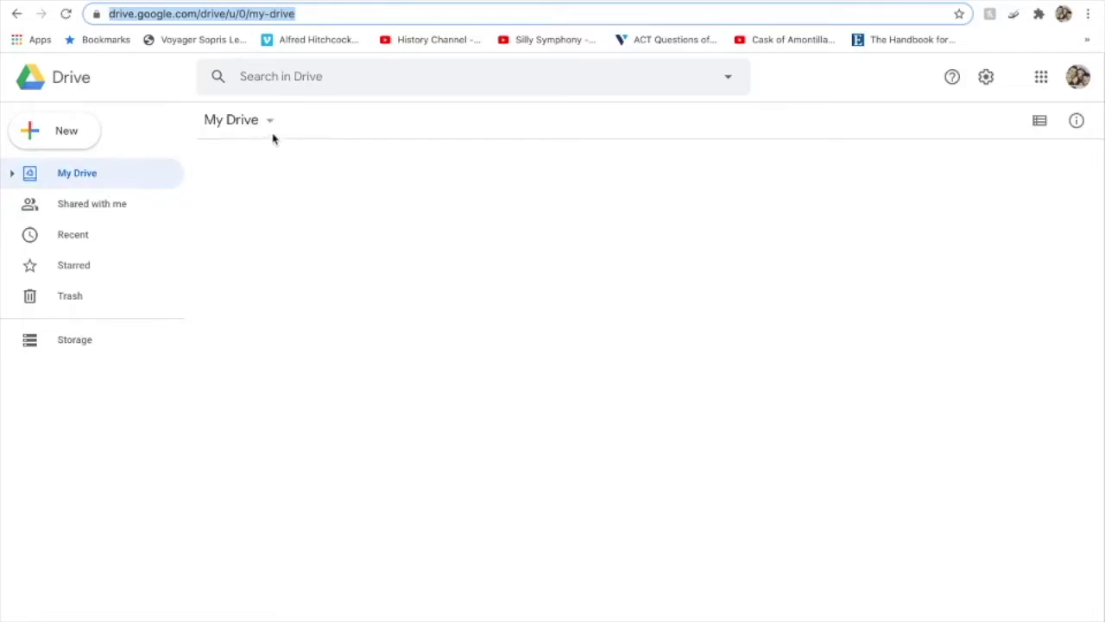
click(264, 122)
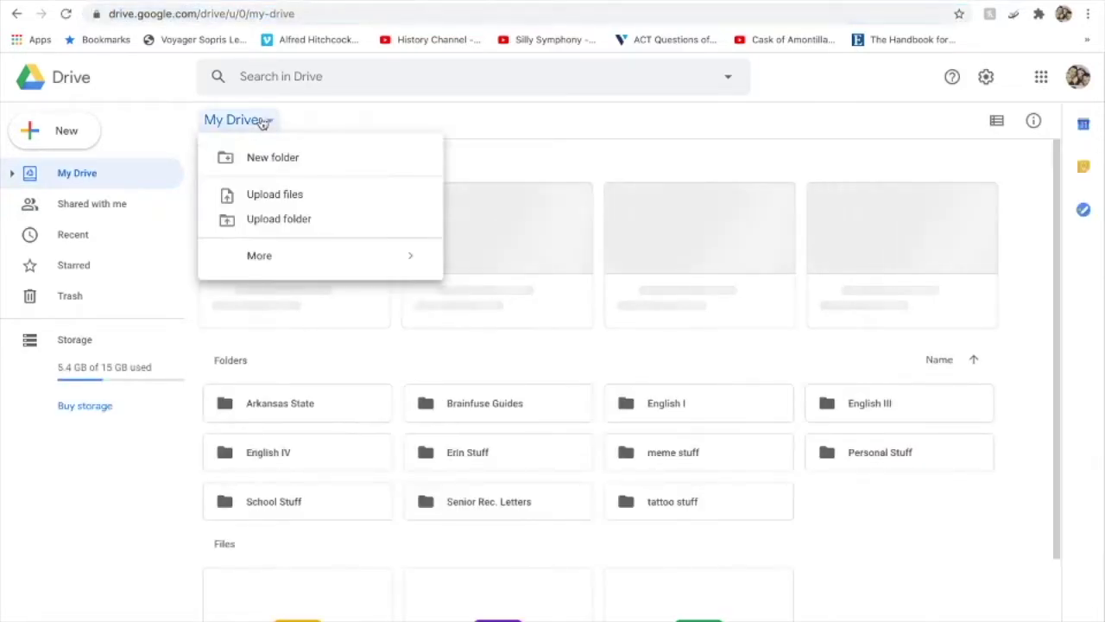
mouse_move(400, 265)
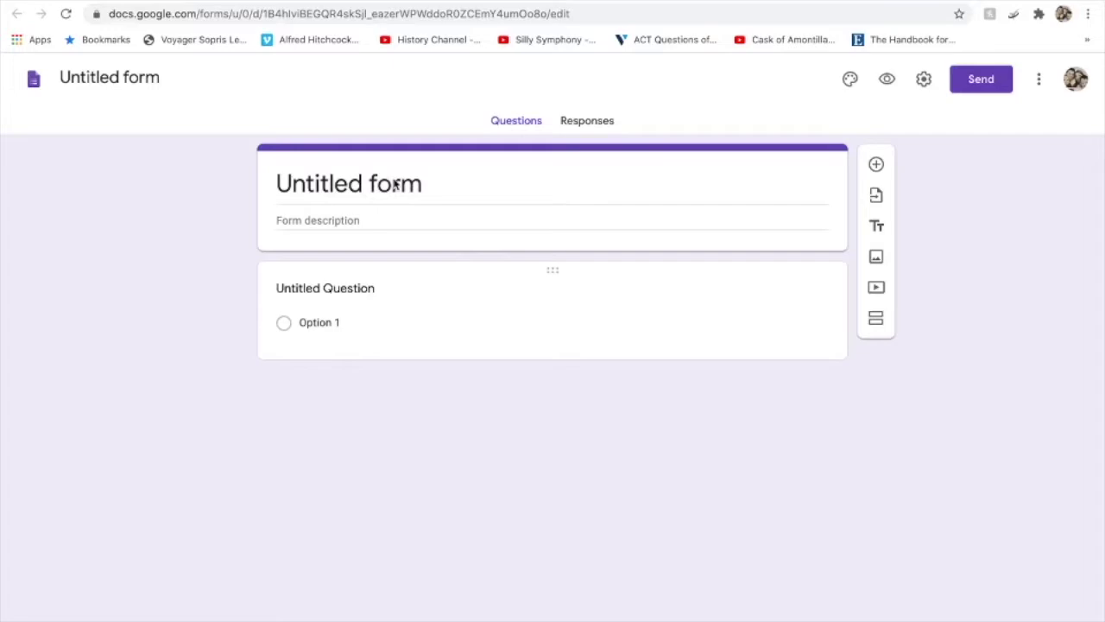
click(394, 184)
click(324, 288)
text(Bat)
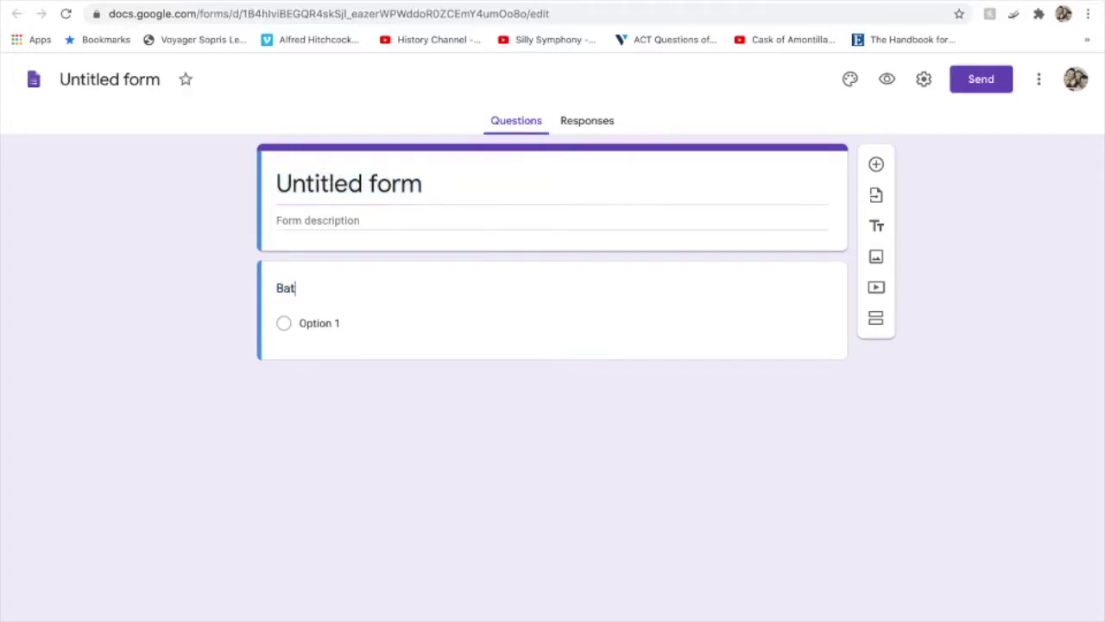
key(BackSpace)
key(BackSpace)
key(BackSpace)
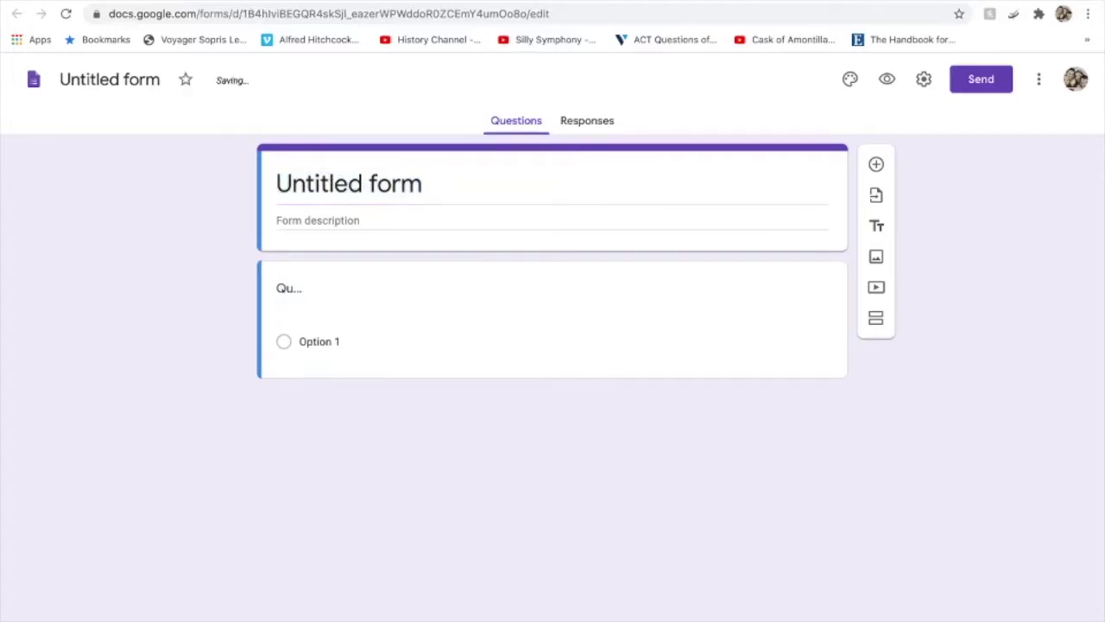
Step: Title the form "Bathroom Pass" and label the first question "Name"
click(360, 186)
text(Bathroom Pass)
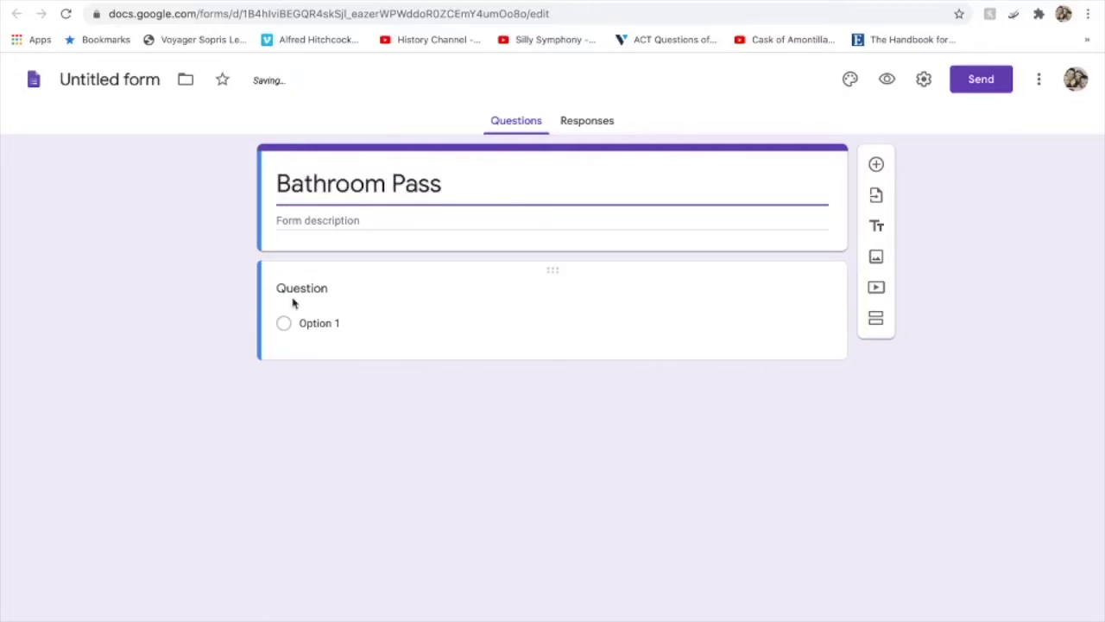
click(317, 291)
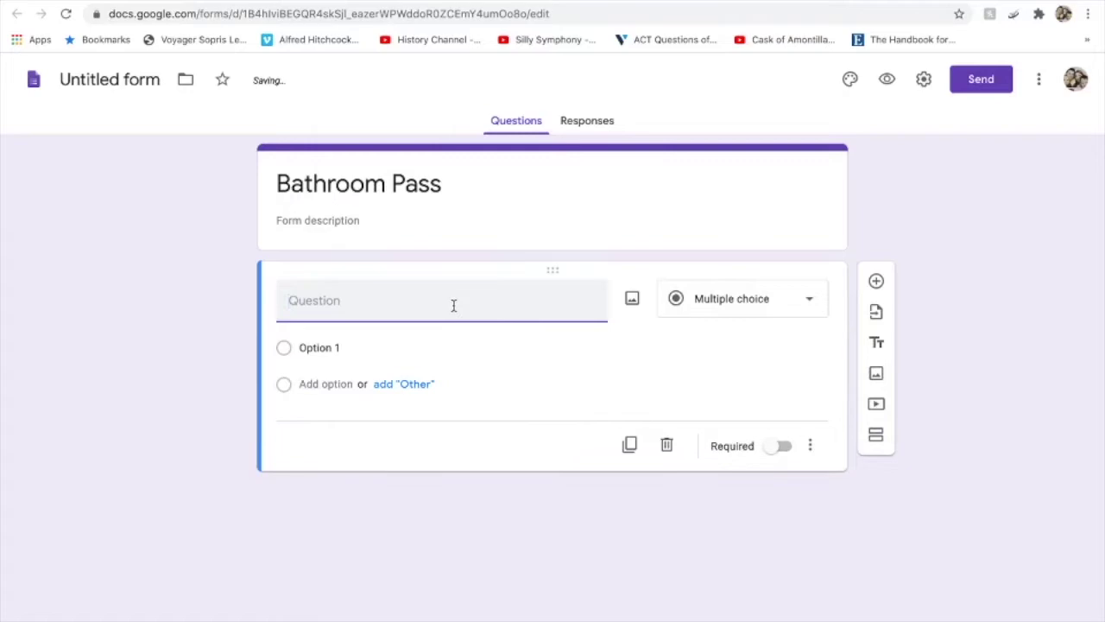
text(Name)
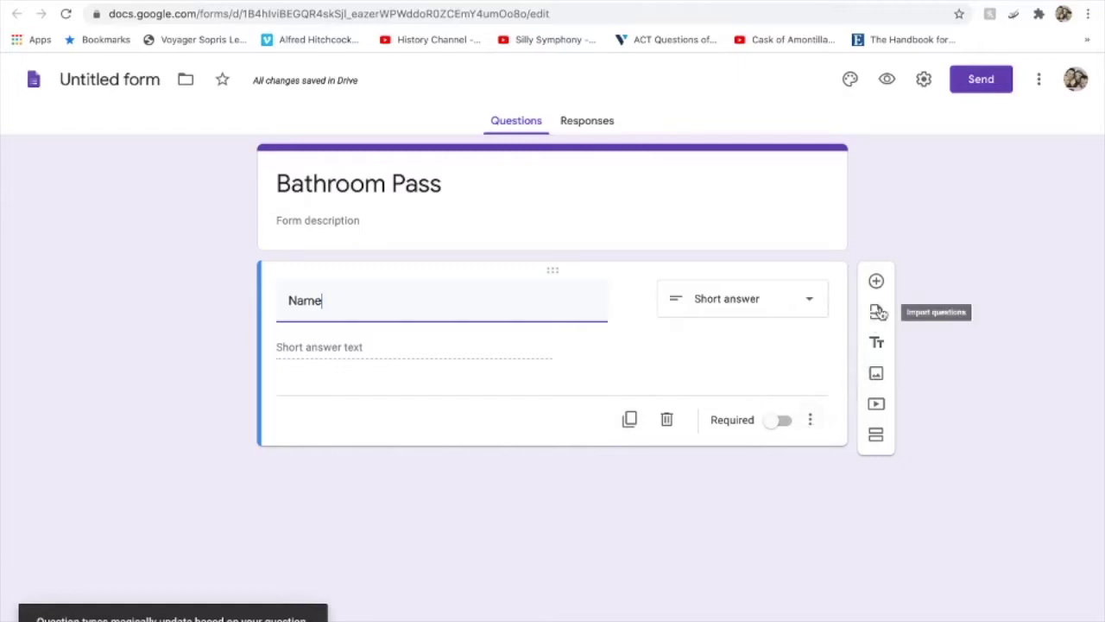
Step: Add a second question labelled "Block" and set its type to Dropdown
click(877, 282)
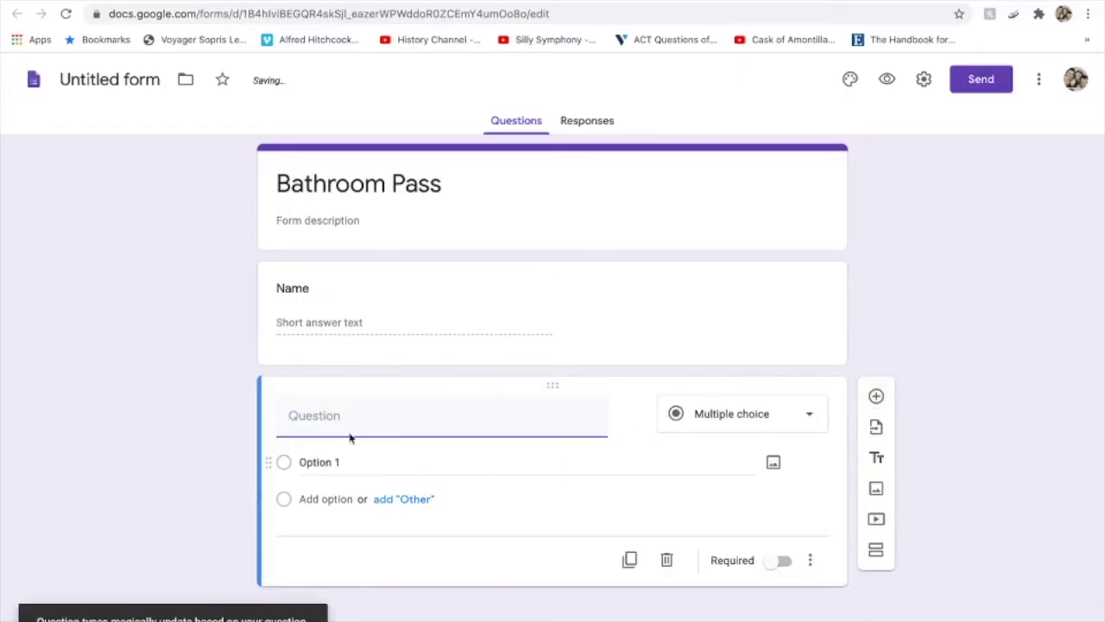
text(Block)
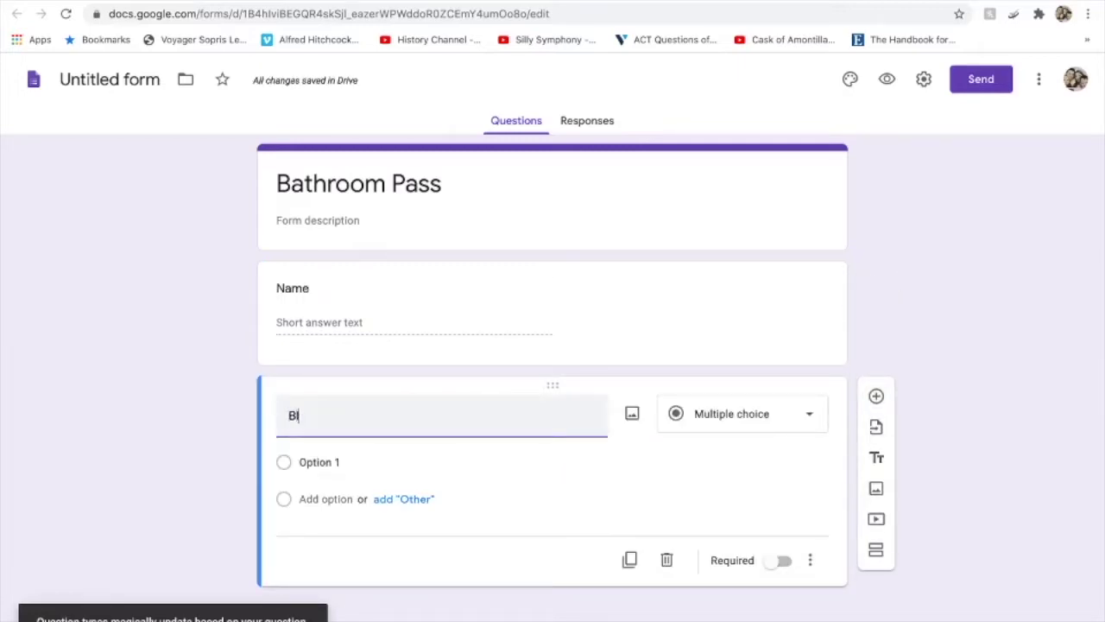
click(812, 415)
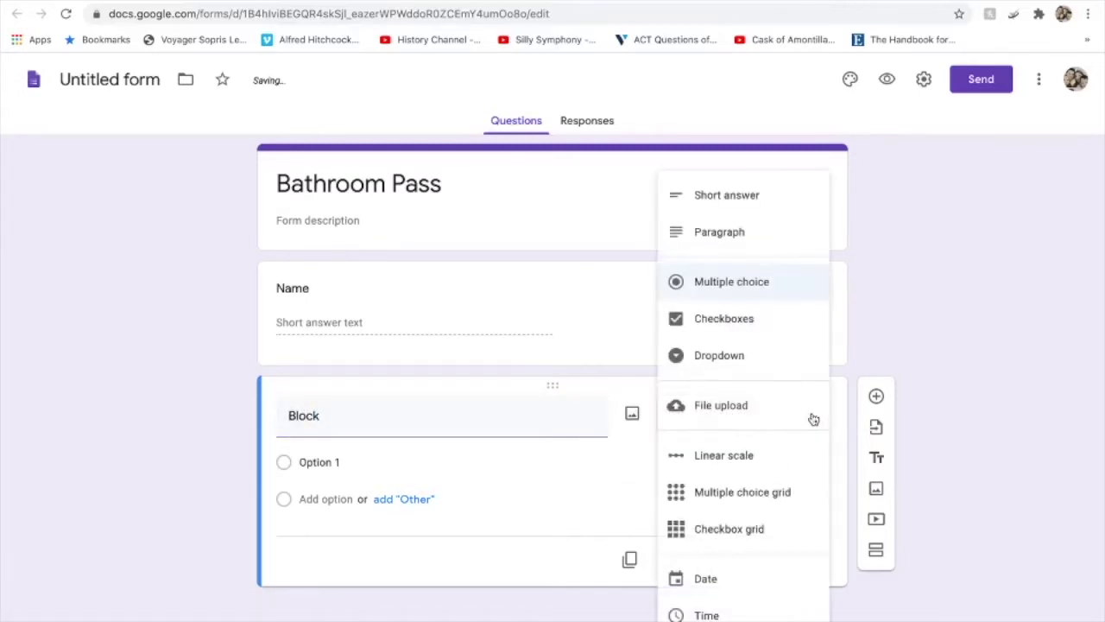
click(748, 356)
Step: Give the Block dropdown the options 1st, 2nd and 3rd, and make the question required
click(318, 463)
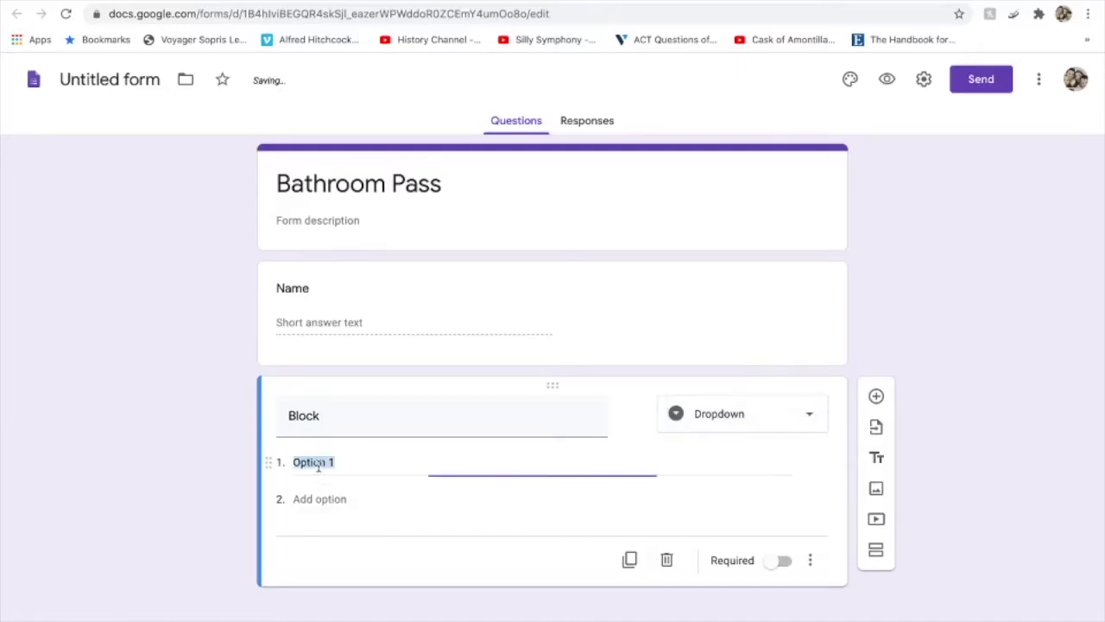
text(1st)
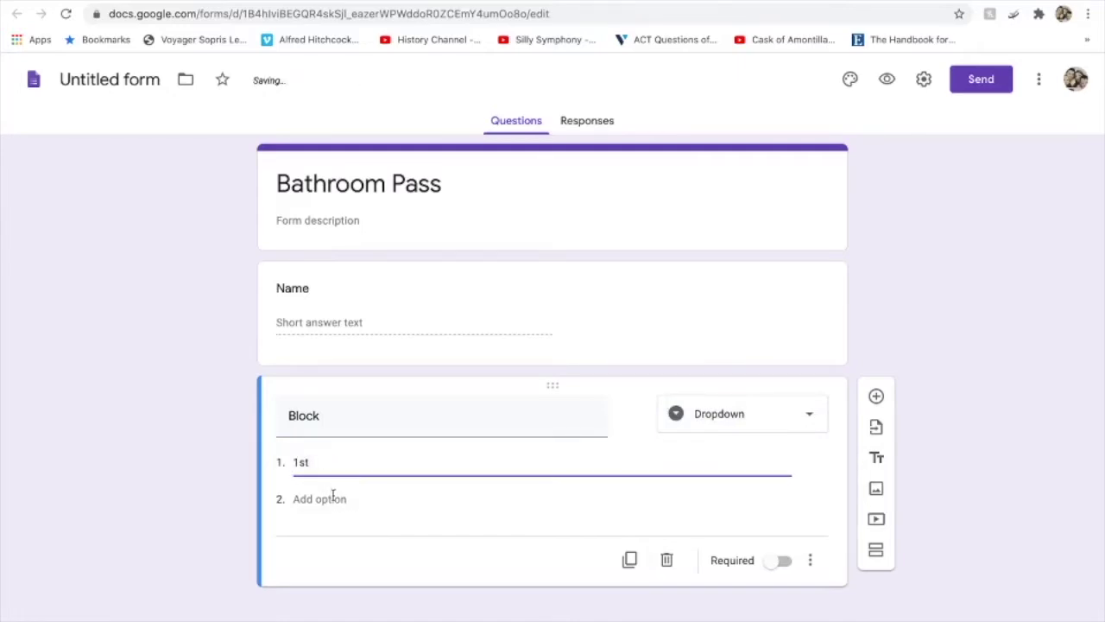
click(332, 497)
text(2nd)
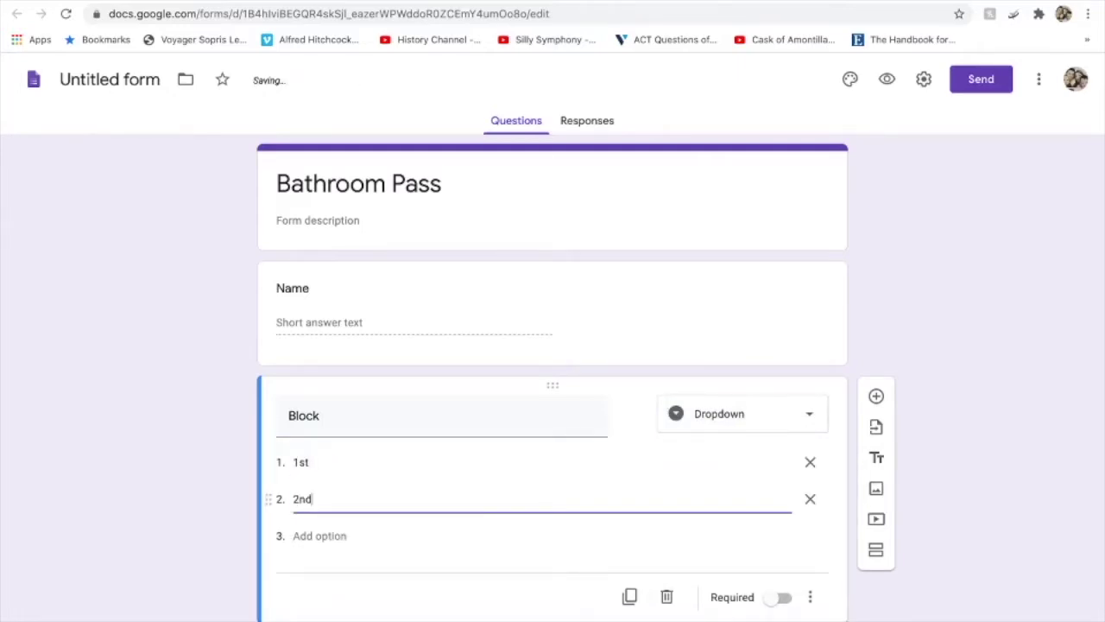
click(336, 534)
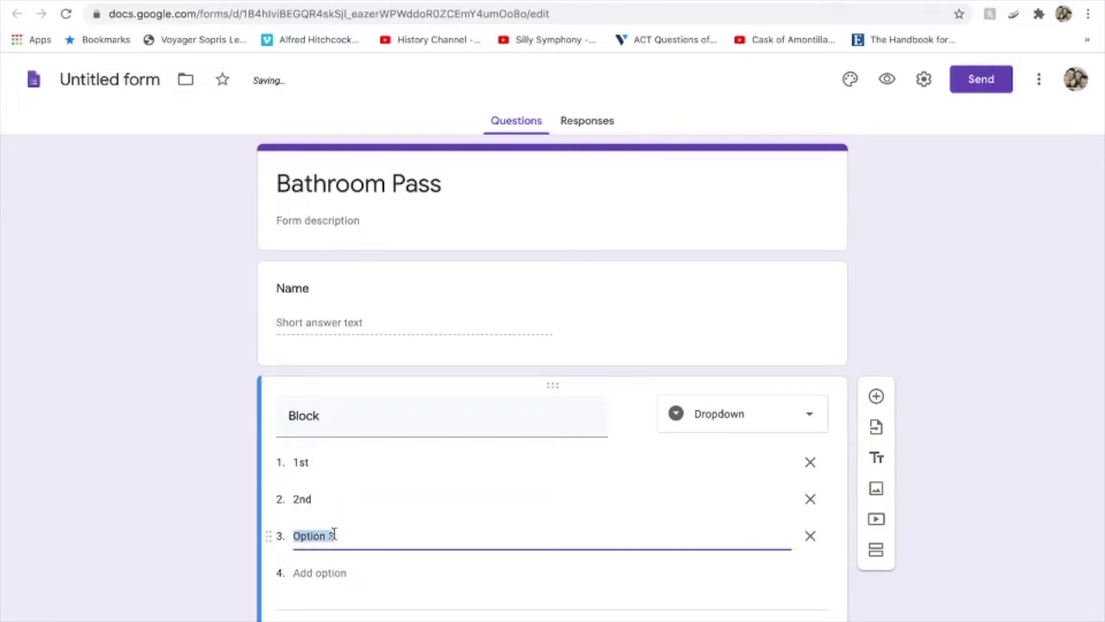
text(3rd)
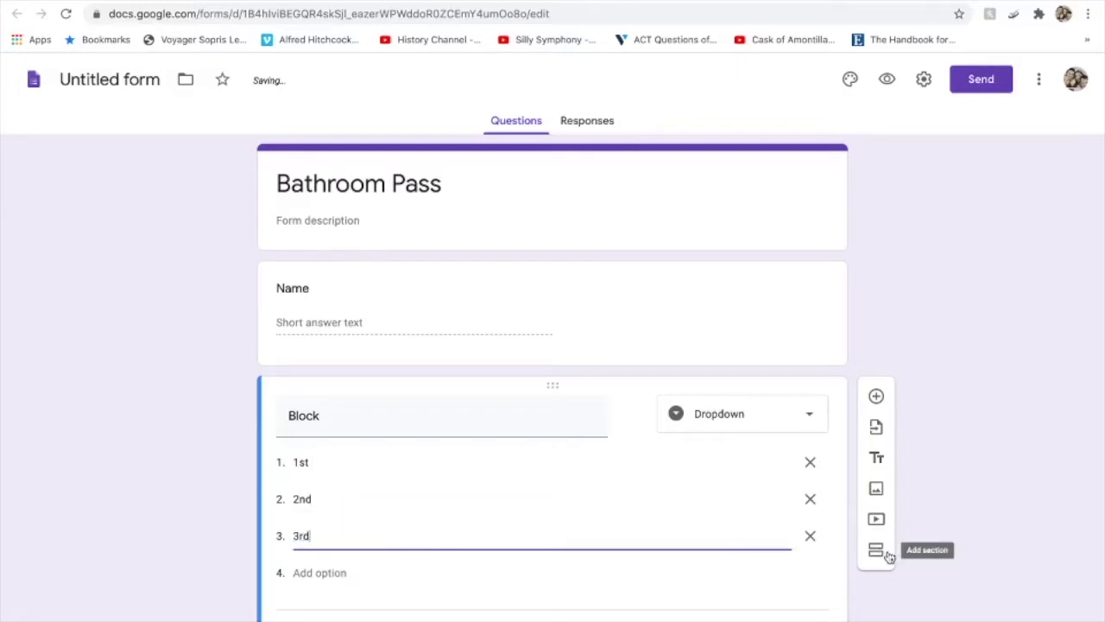
scroll(925, 597, down, 1)
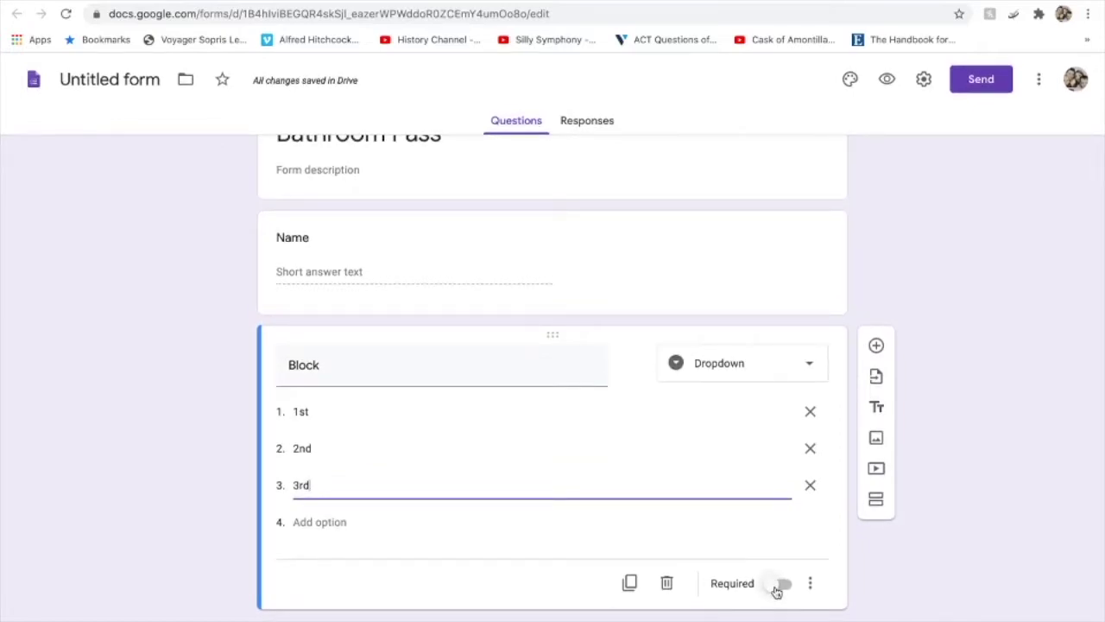
click(777, 589)
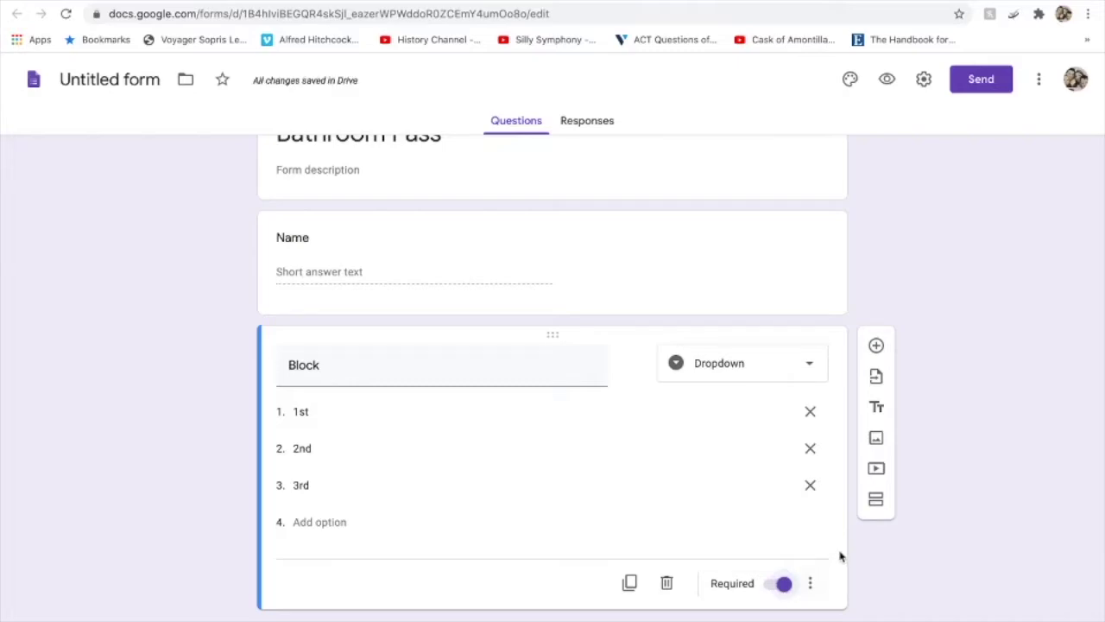
Step: Set the form's response destination to a new spreadsheet named "Bathroom Passes (Responses)"
scroll(840, 557, up, 1)
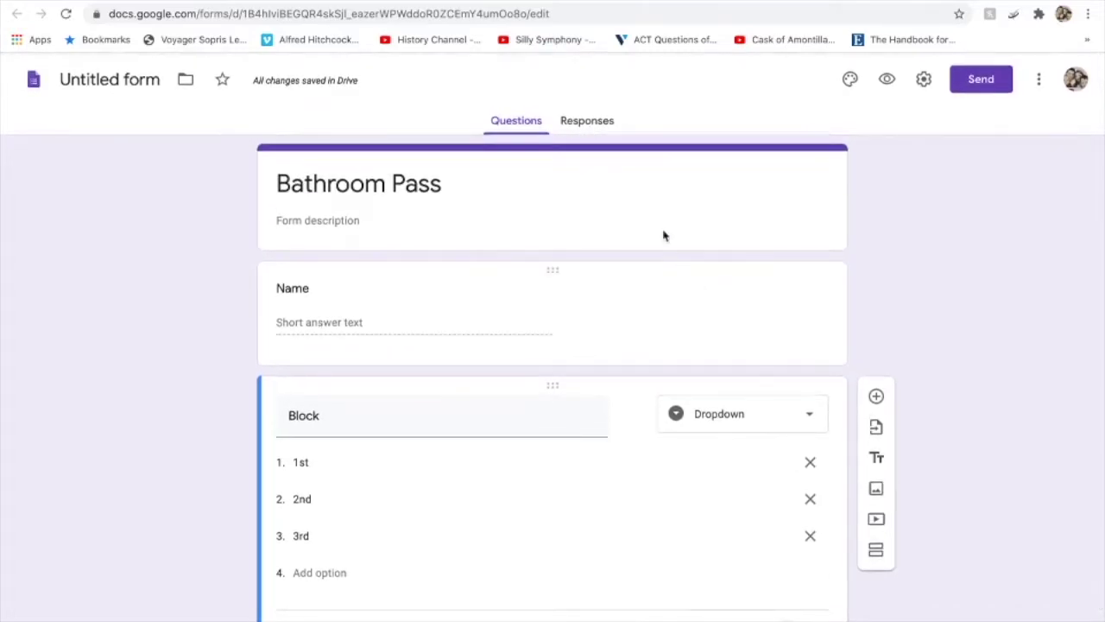
click(593, 124)
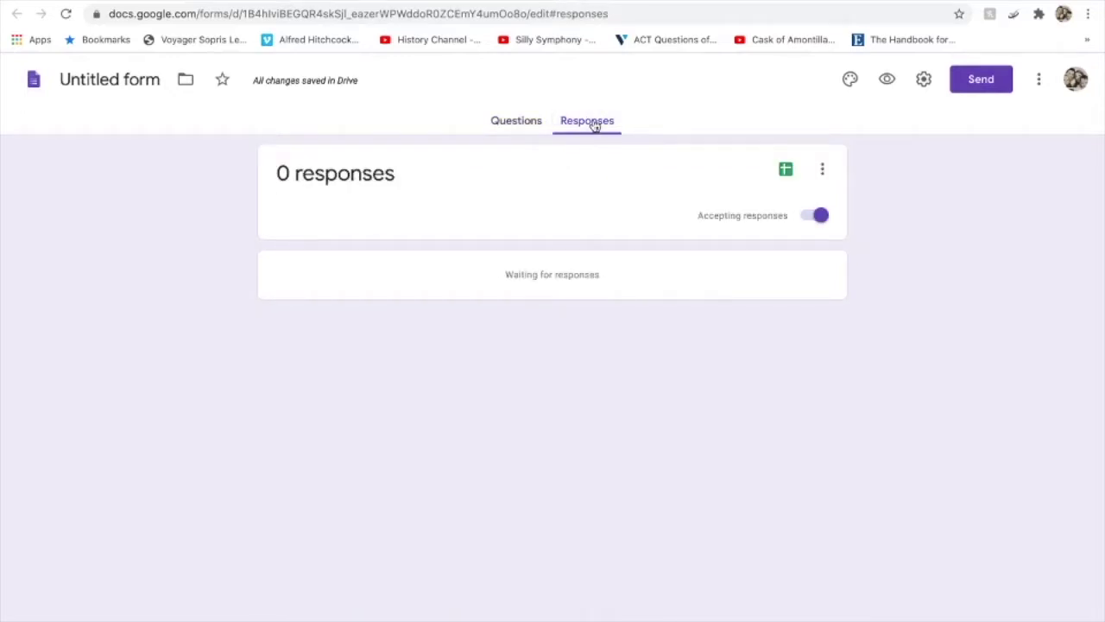
click(827, 173)
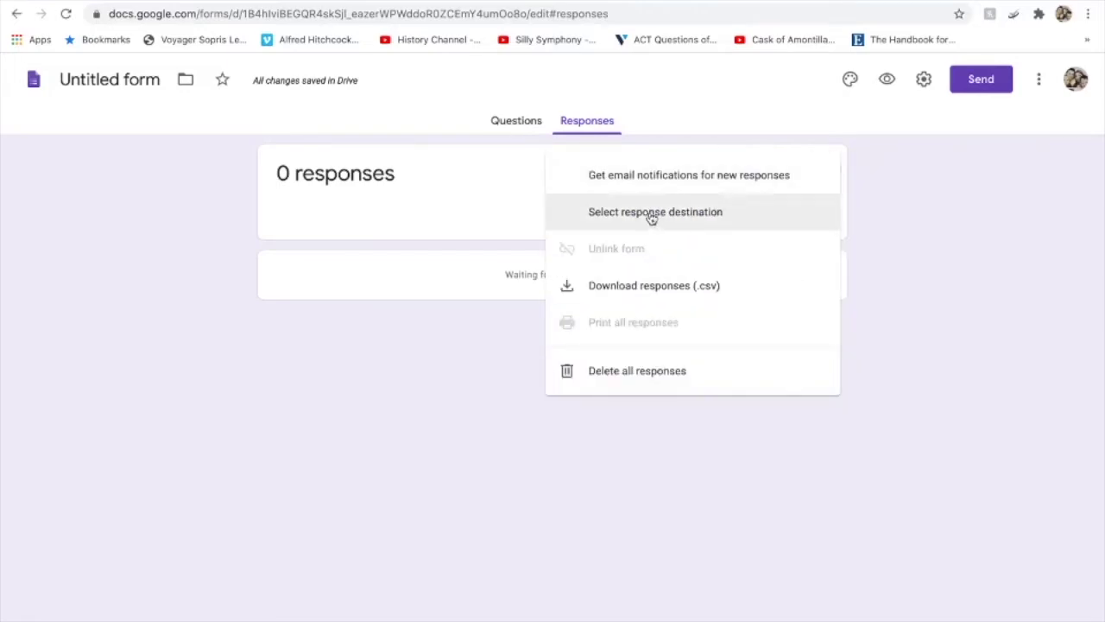
click(652, 215)
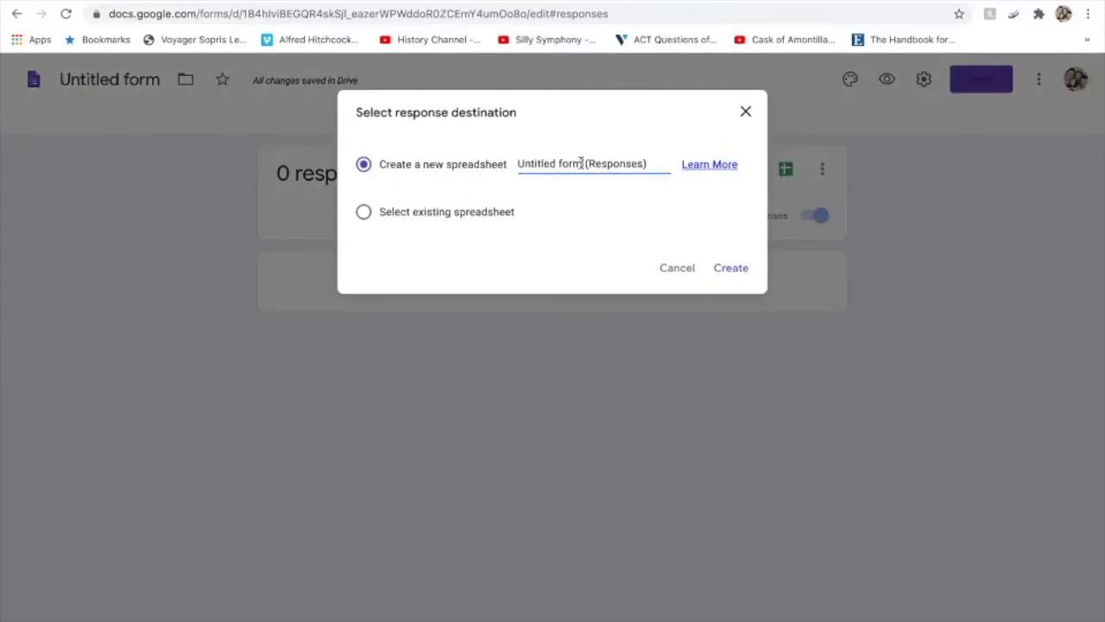
drag(581, 163, 521, 163)
text(Bathroom )
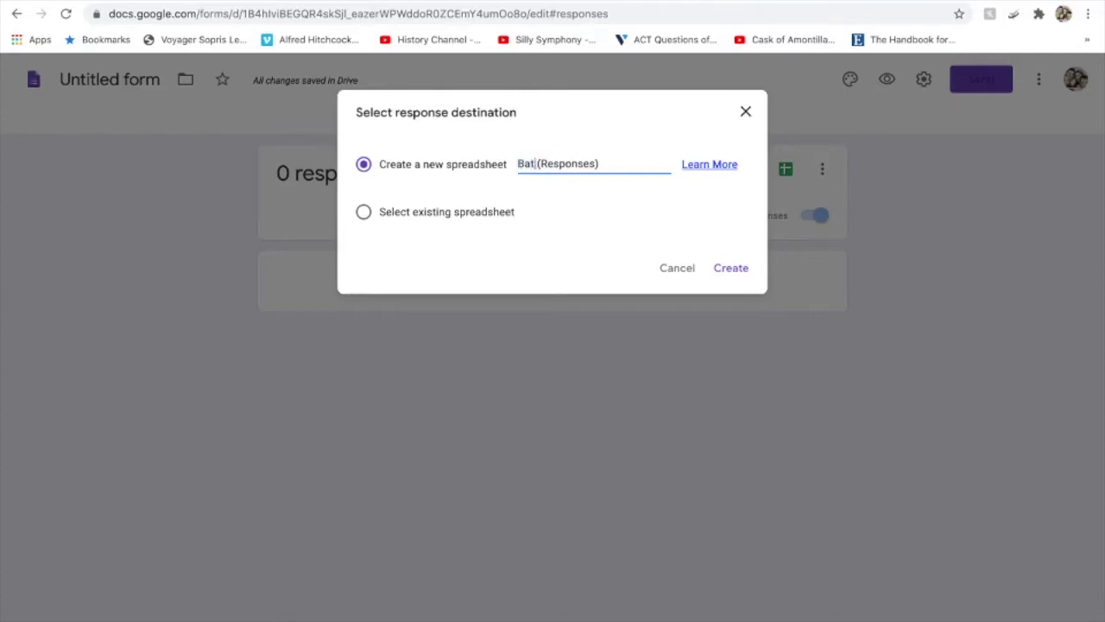
text(Passes)
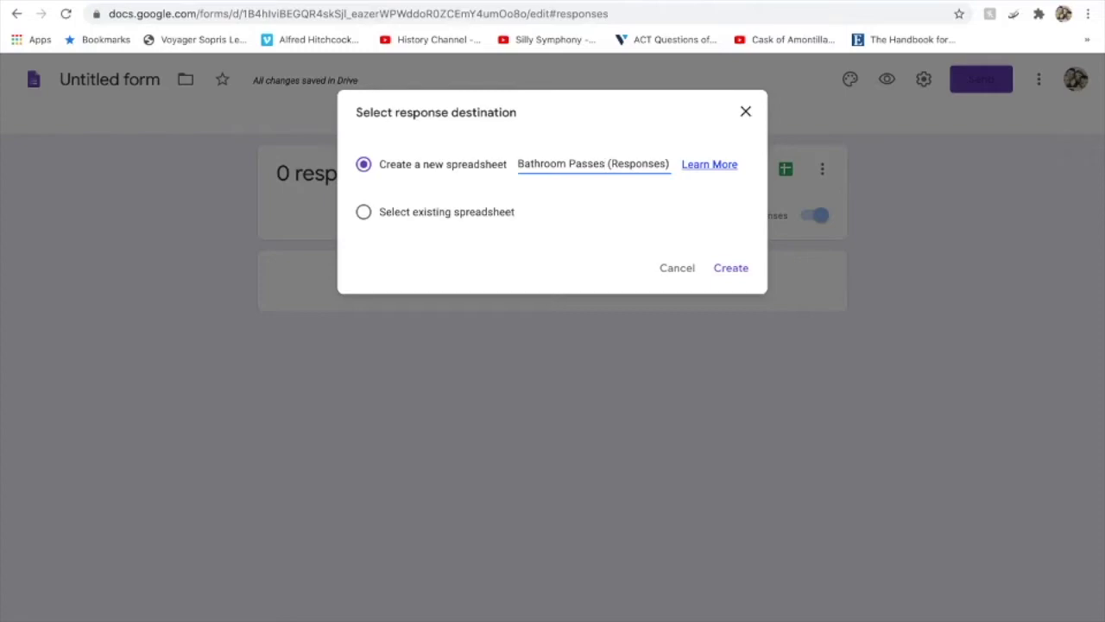
click(730, 270)
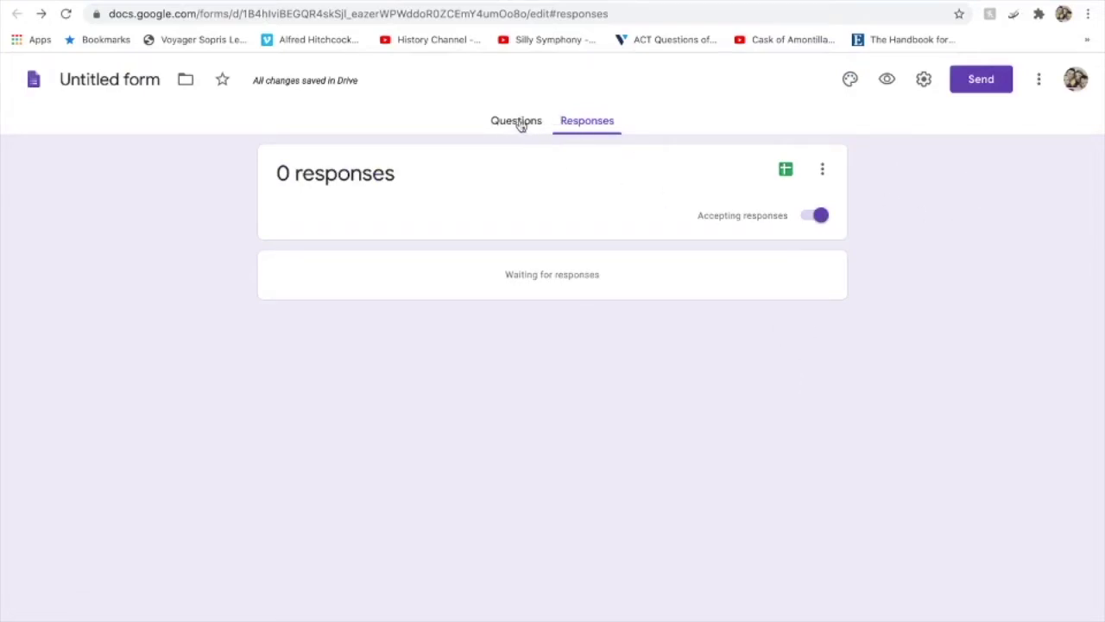
Step: Open the respondent view of the Bathroom Pass form and copy its web address
click(517, 122)
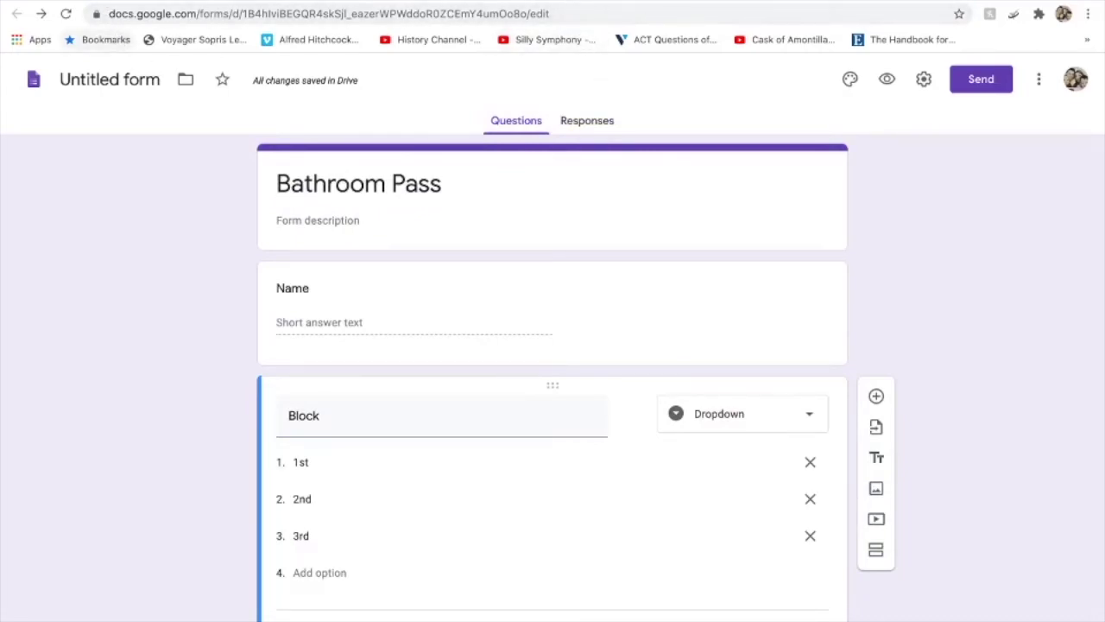
click(173, 11)
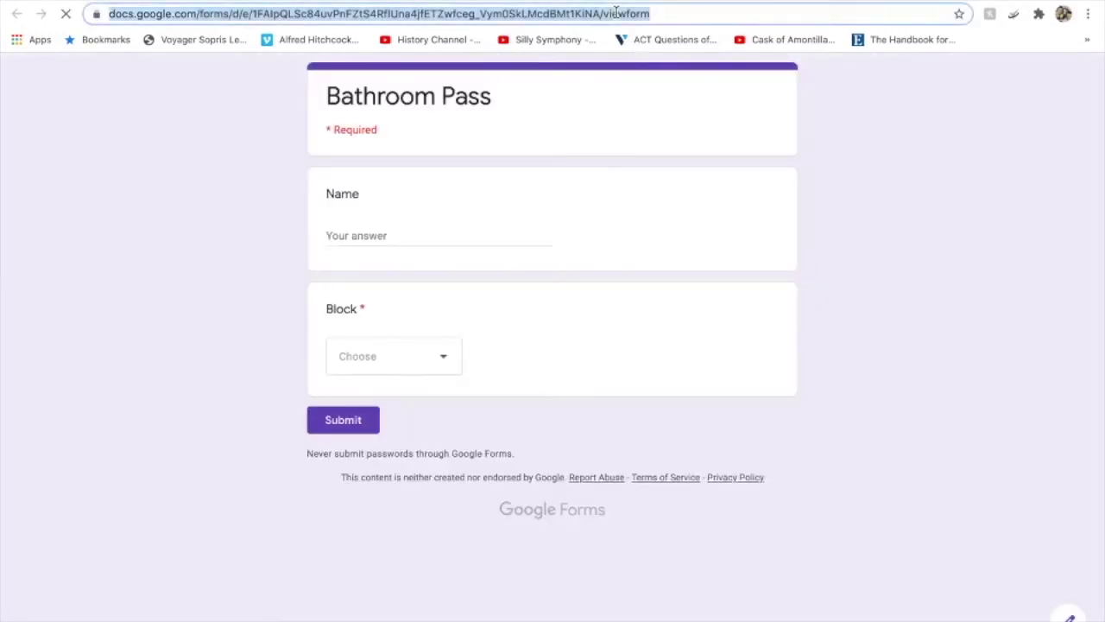
right_click(616, 11)
click(458, 108)
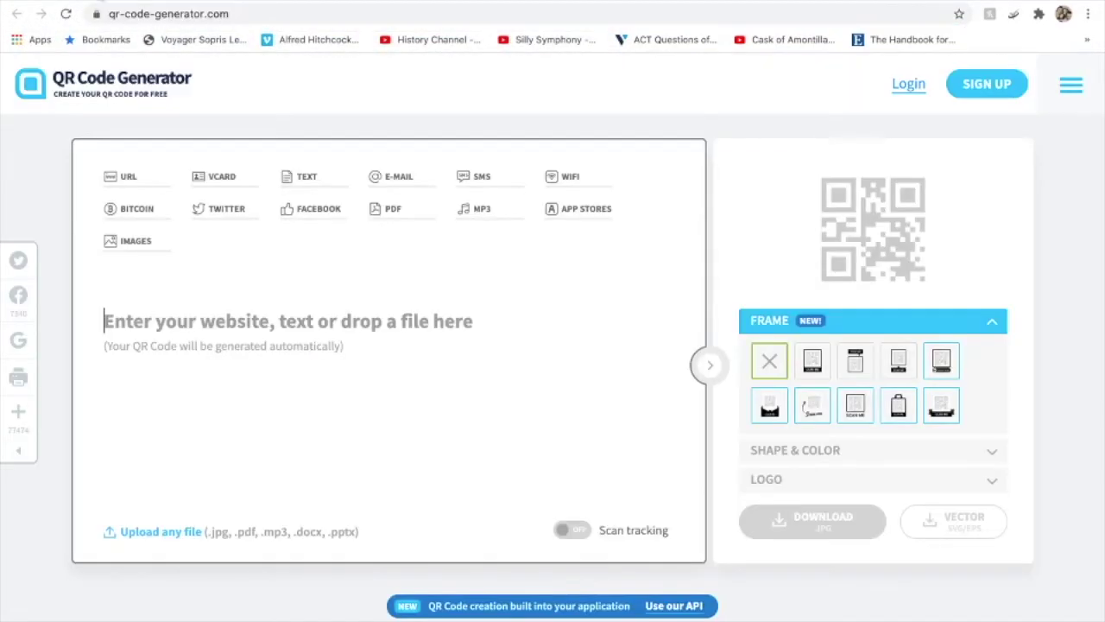
Step: Generate a QR code from the copied form link on qr-code-generator.com and download it as an image
right_click(361, 355)
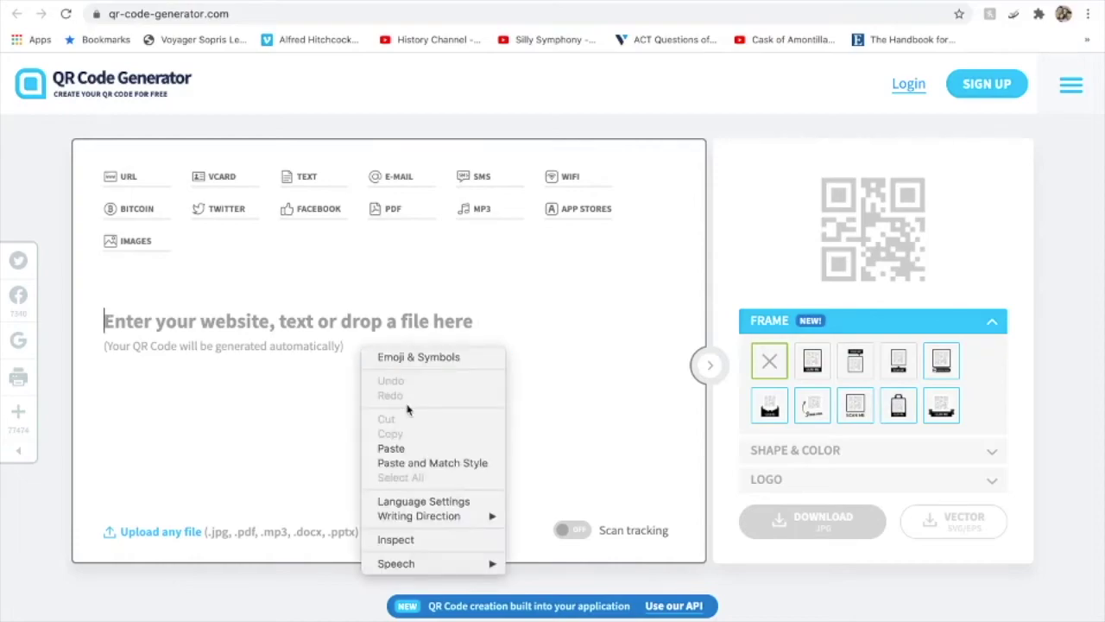
click(409, 449)
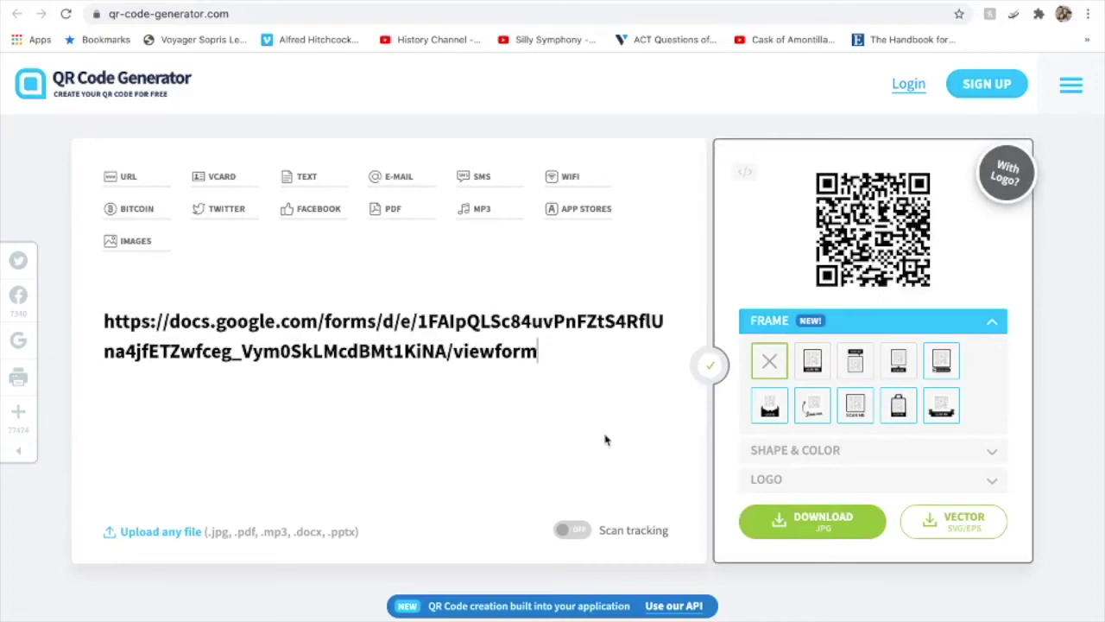
click(836, 519)
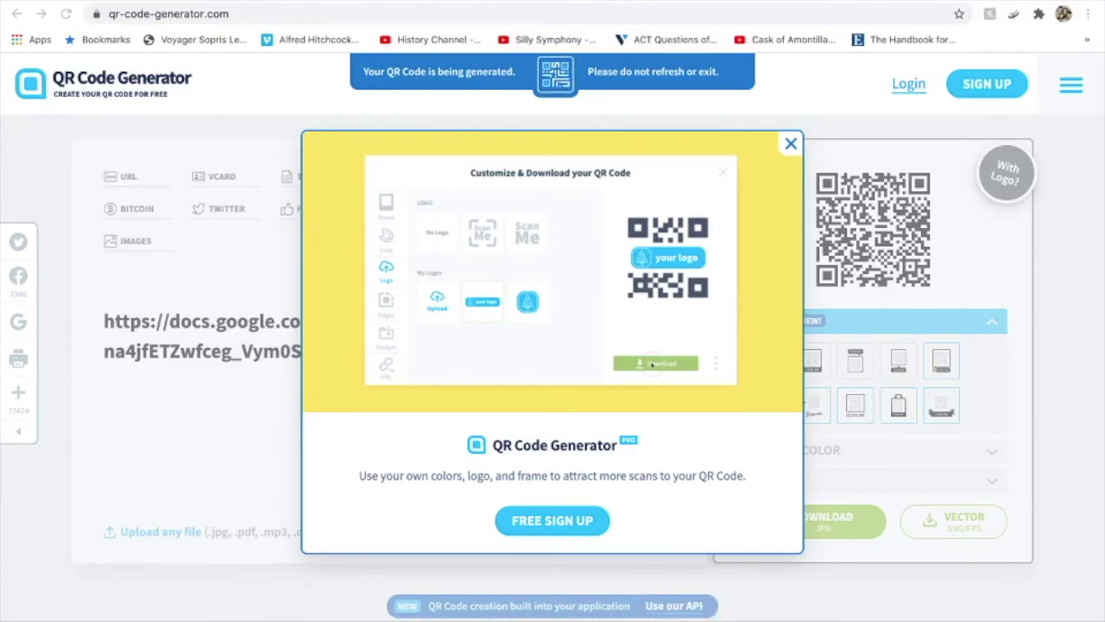
key(super+Tab)
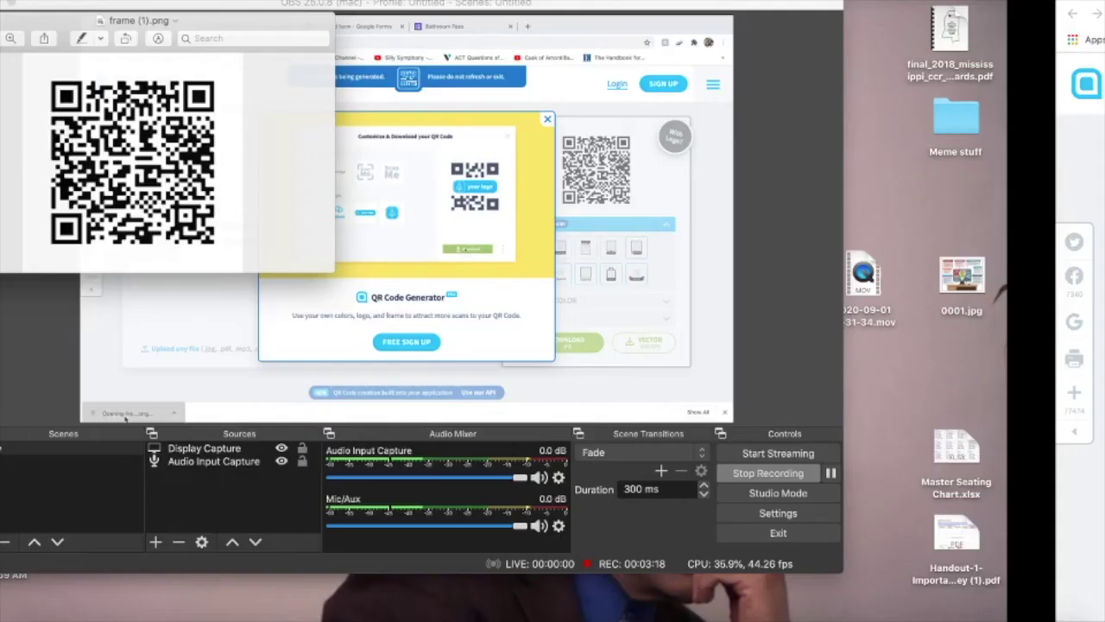